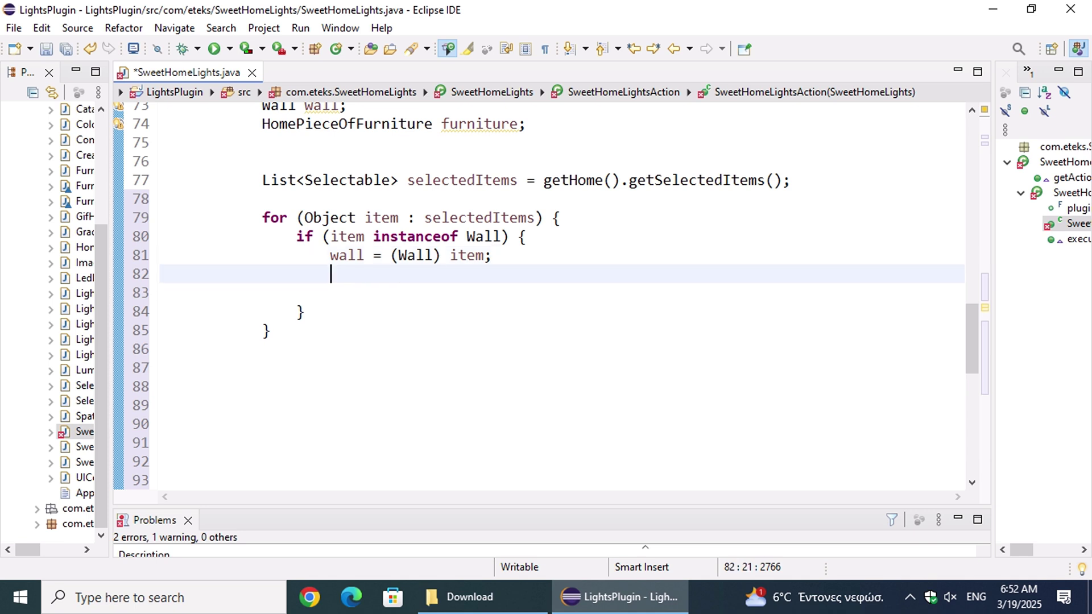
key(Return)
Add 'float StartX = wall.getXStart();' on a new line in the Wall branch.
text(float )
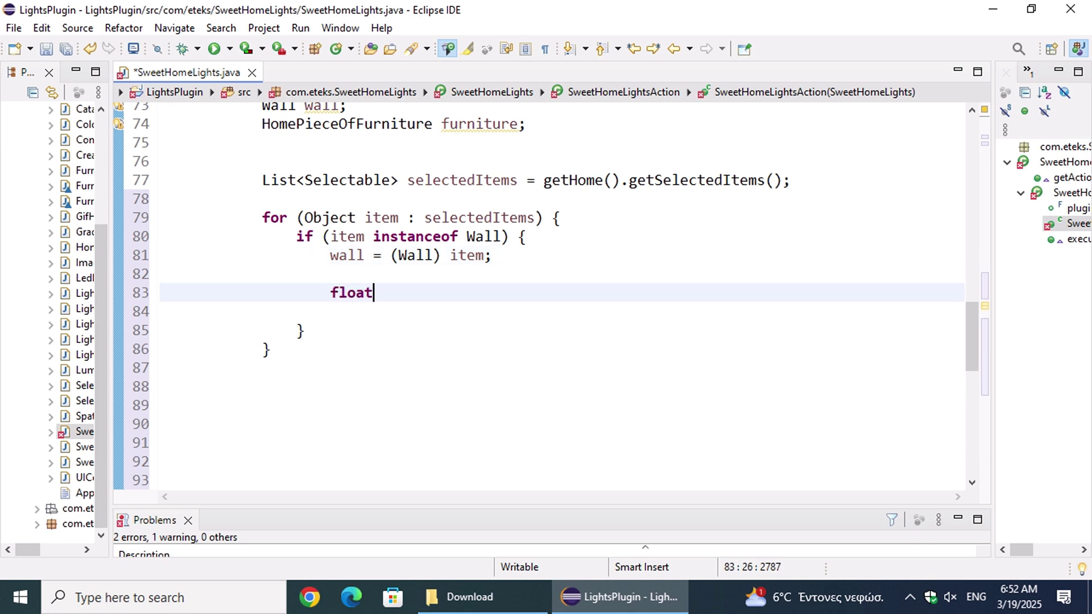
text(Start)
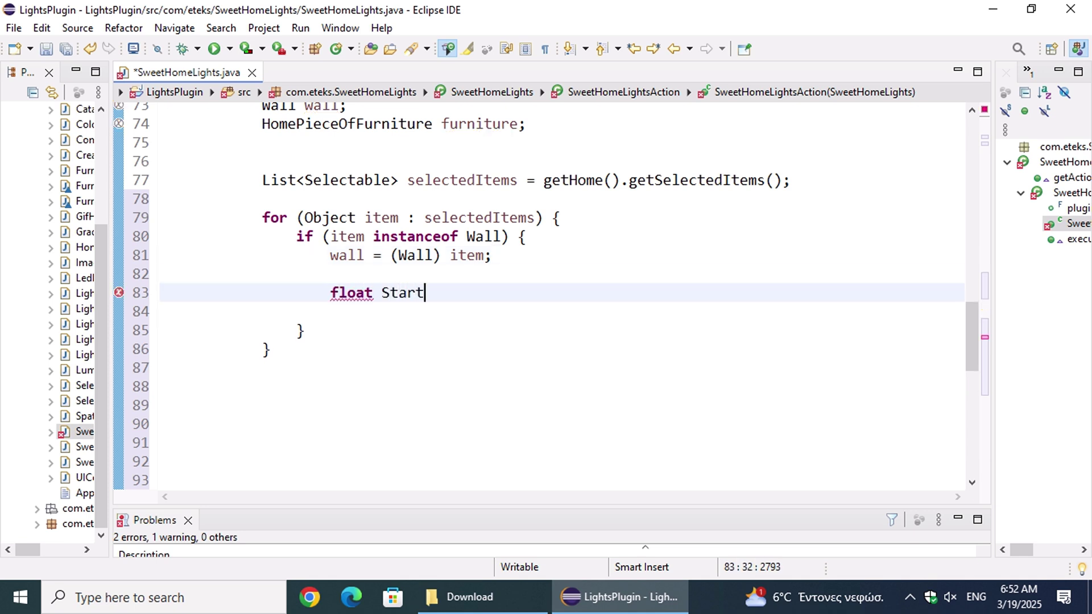
text(X = wall.getX)
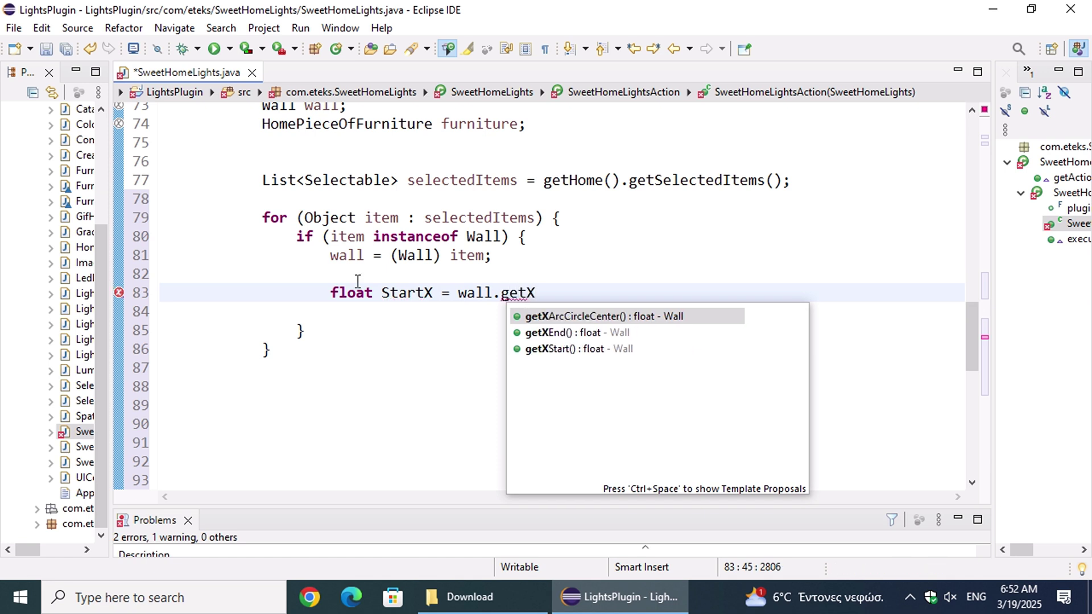
key(Down)
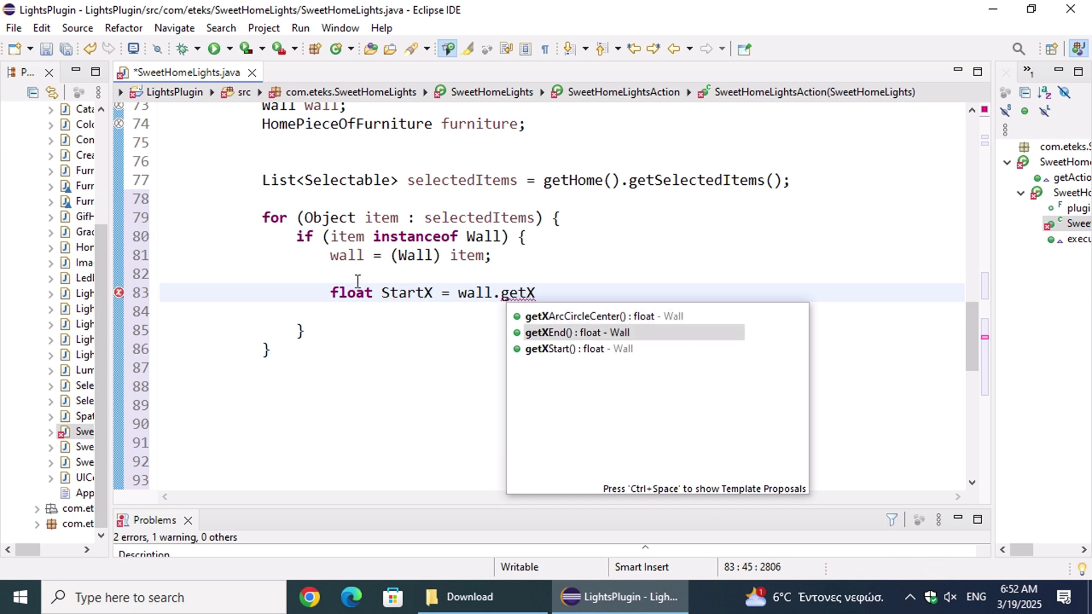
key(Down)
key(Return)
text(;)
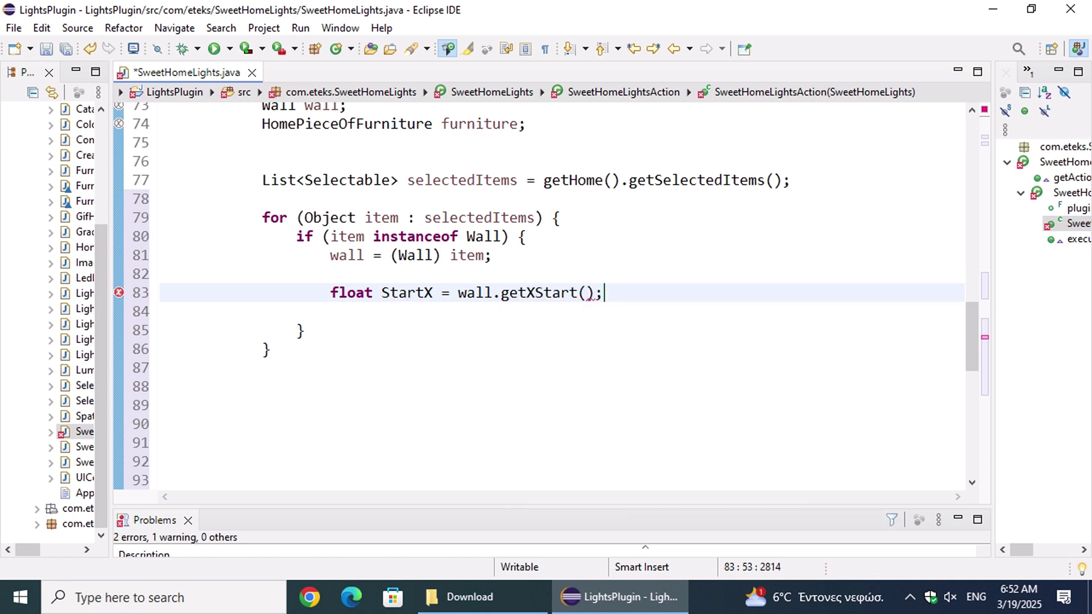
key(Return)
Add 'float StartY = wall.getYStart();' below the StartX declaration.
text(flat)
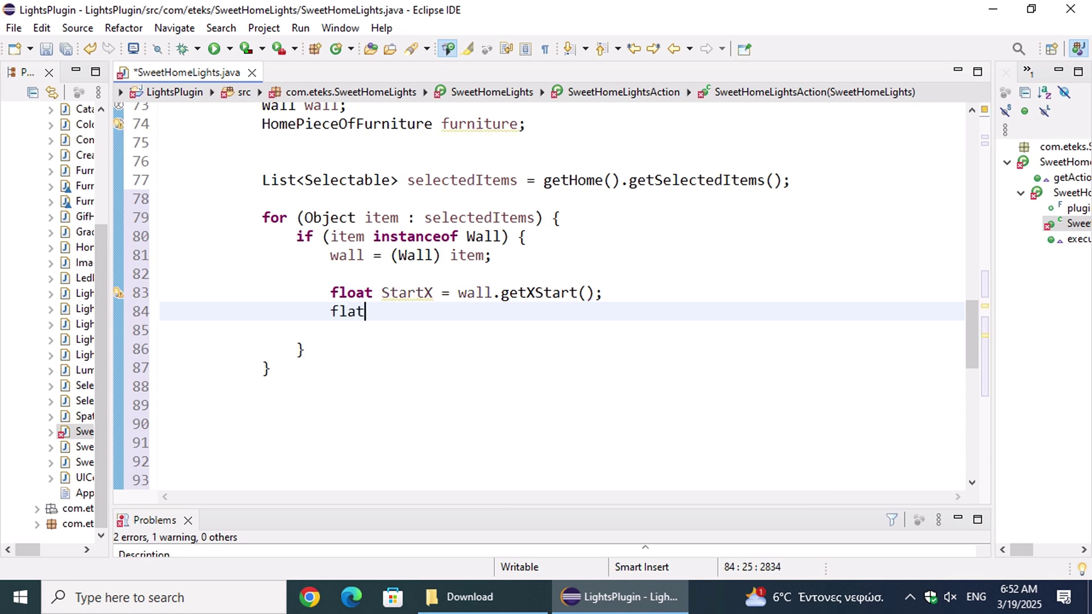
key(BackSpace)
key(BackSpace)
key(BackSpace)
text(oat Start)
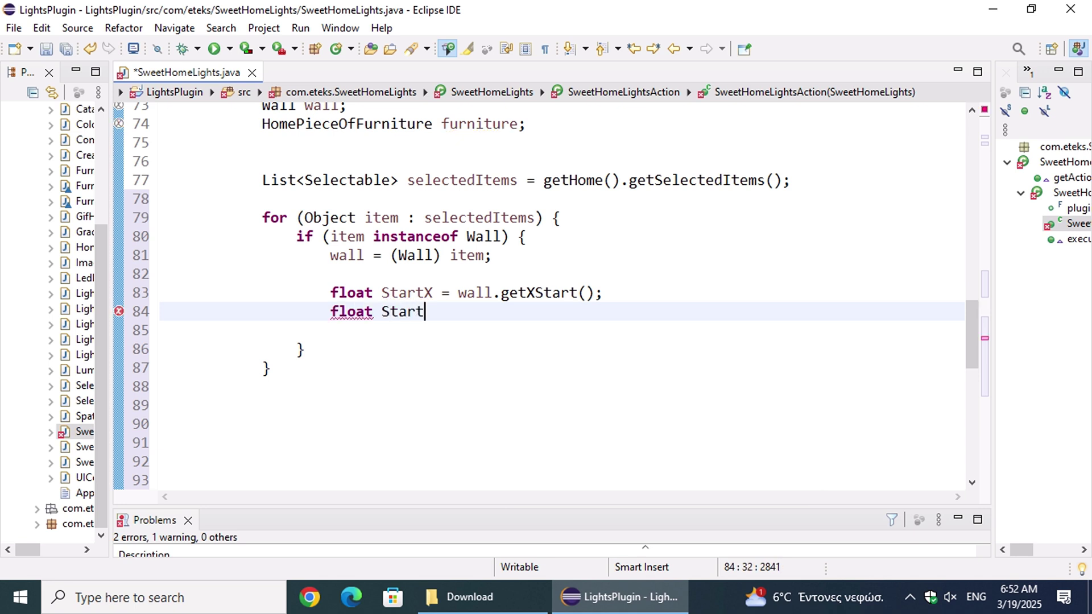
text(Y = wall.get)
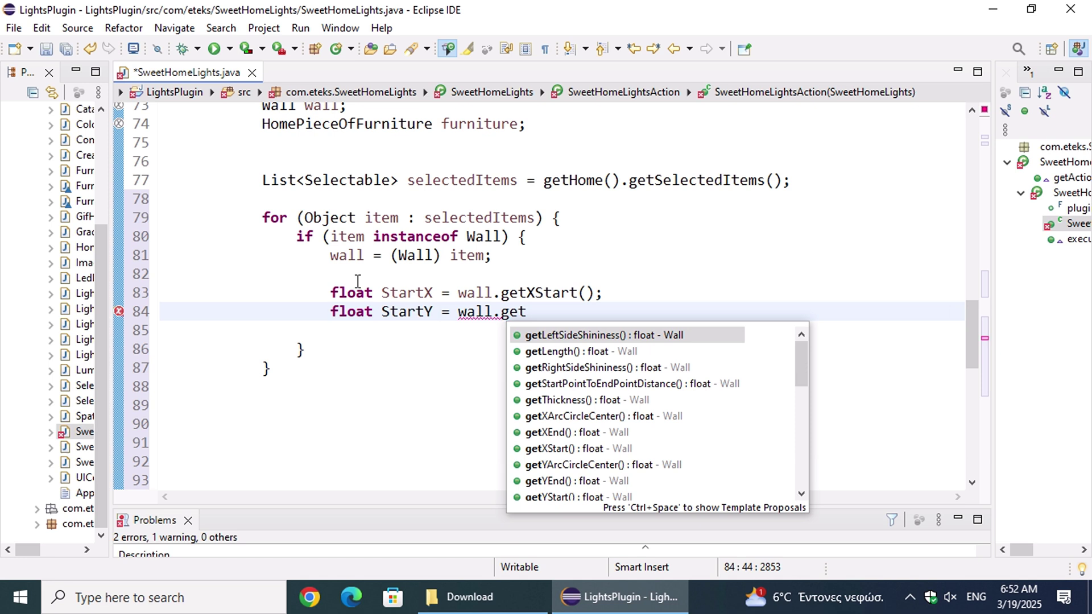
text(YStart)
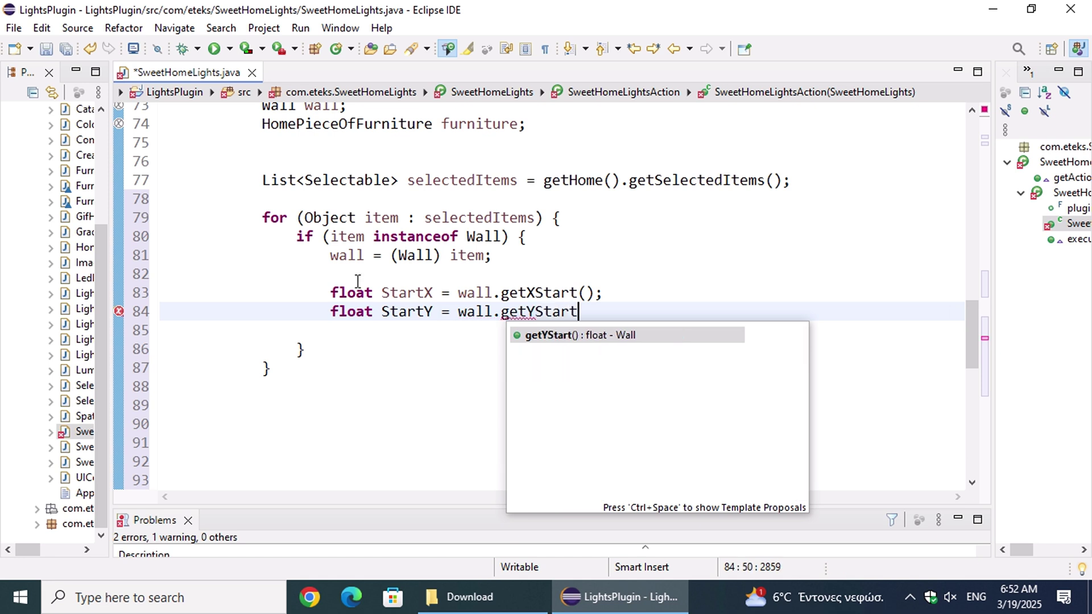
key(Return)
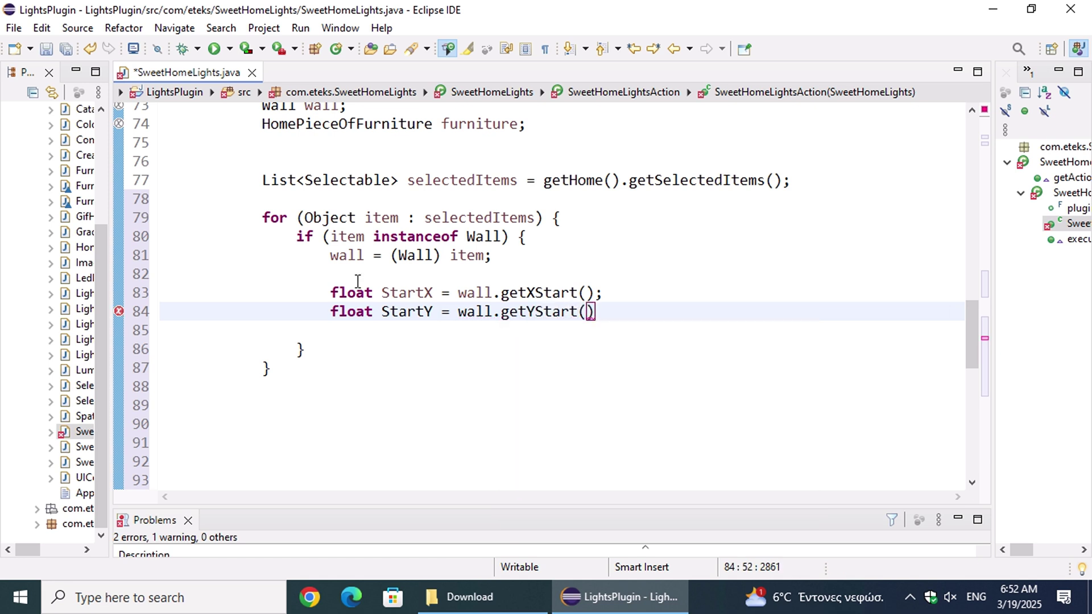
text(;)
key(Return)
key(Return)
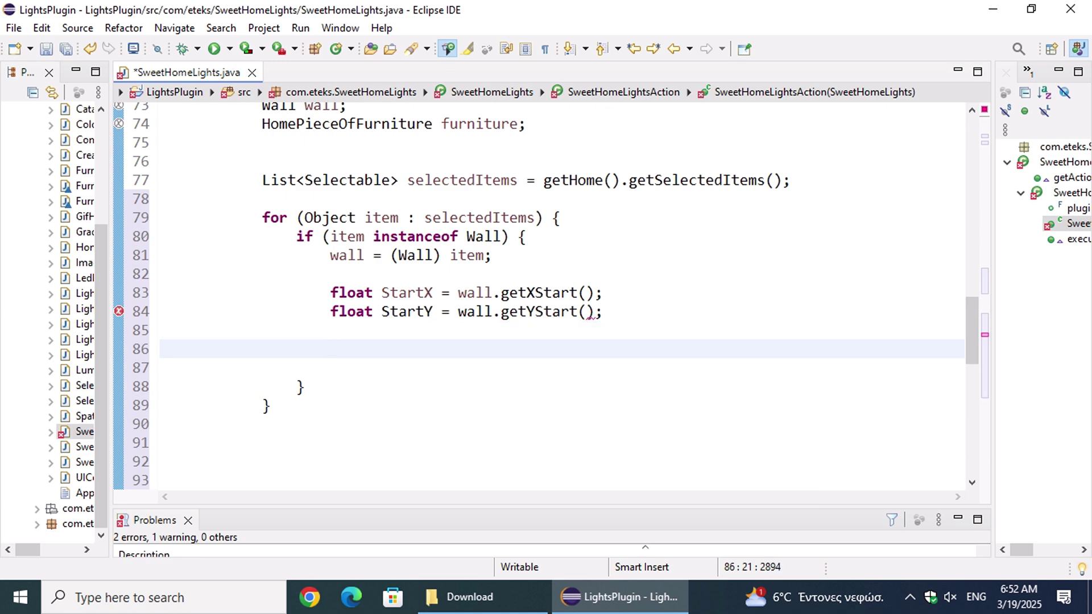
Add 'float length = wall.getLength();' using the getLength completion.
text(float )
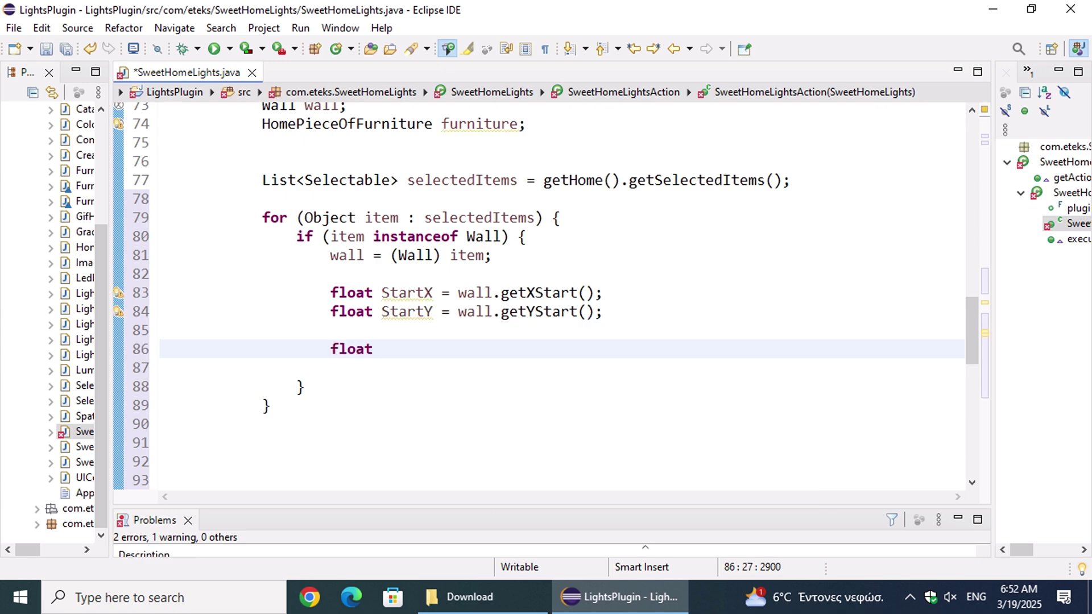
text(length )
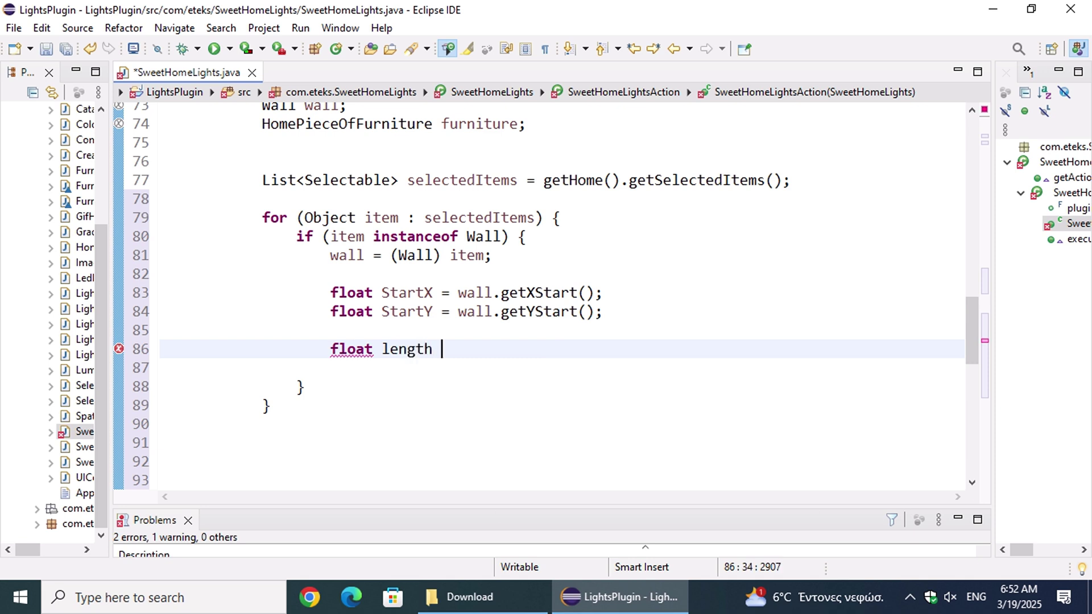
text(= wall.get)
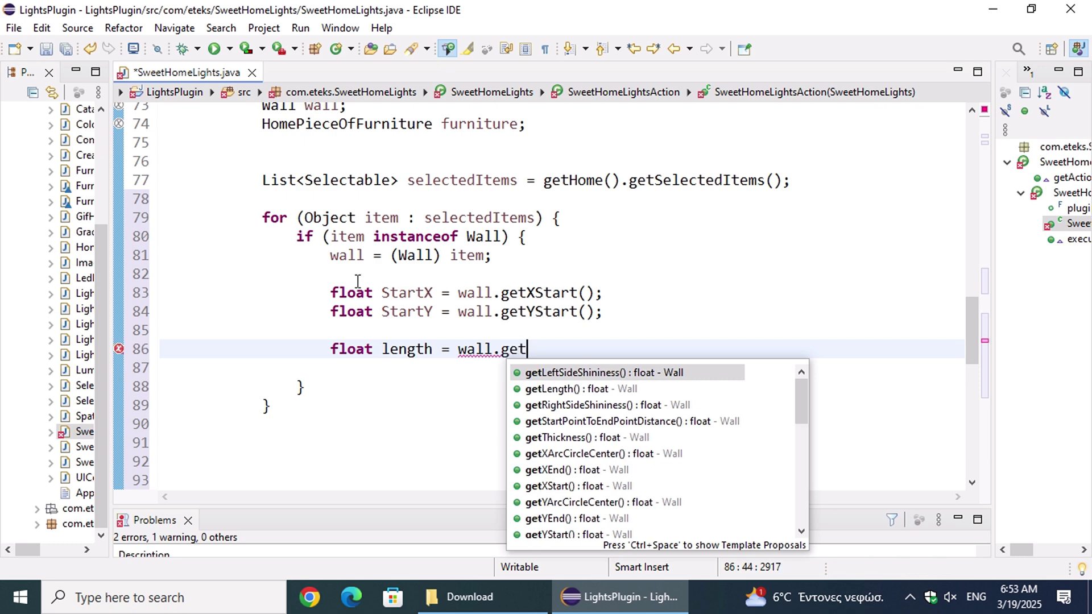
key(Down)
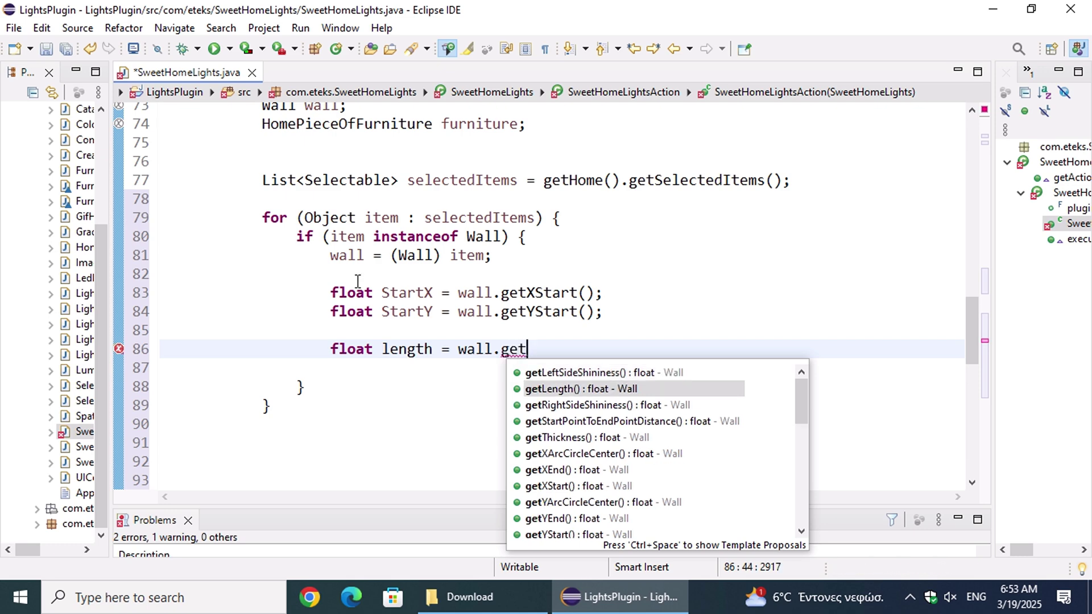
key(Return)
text(;)
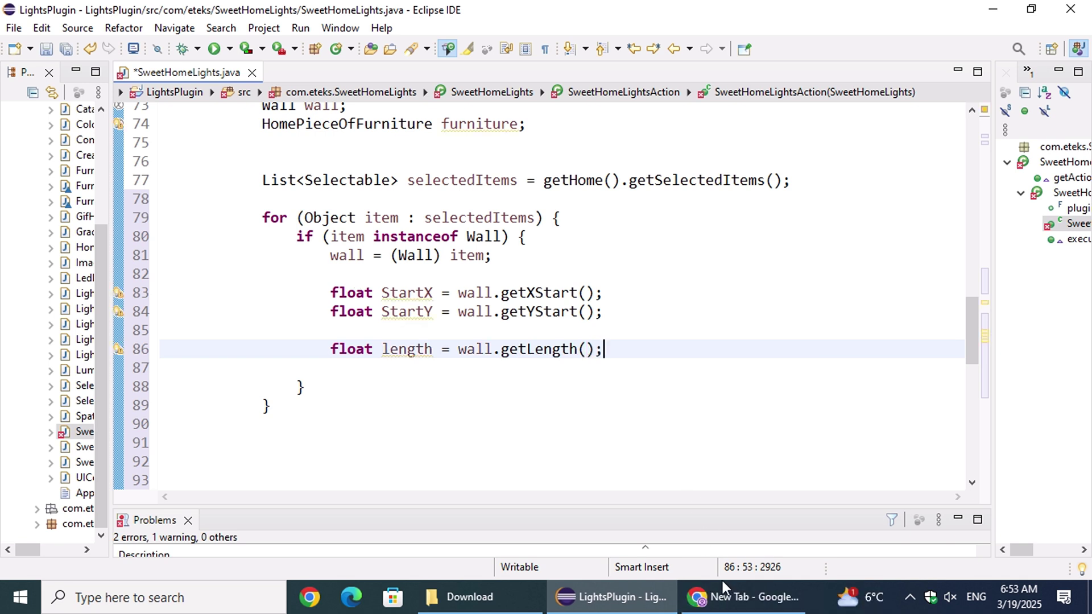
In Chrome, go from the sweethome3d.com search result to its Plug-ins and tools page.
click(740, 597)
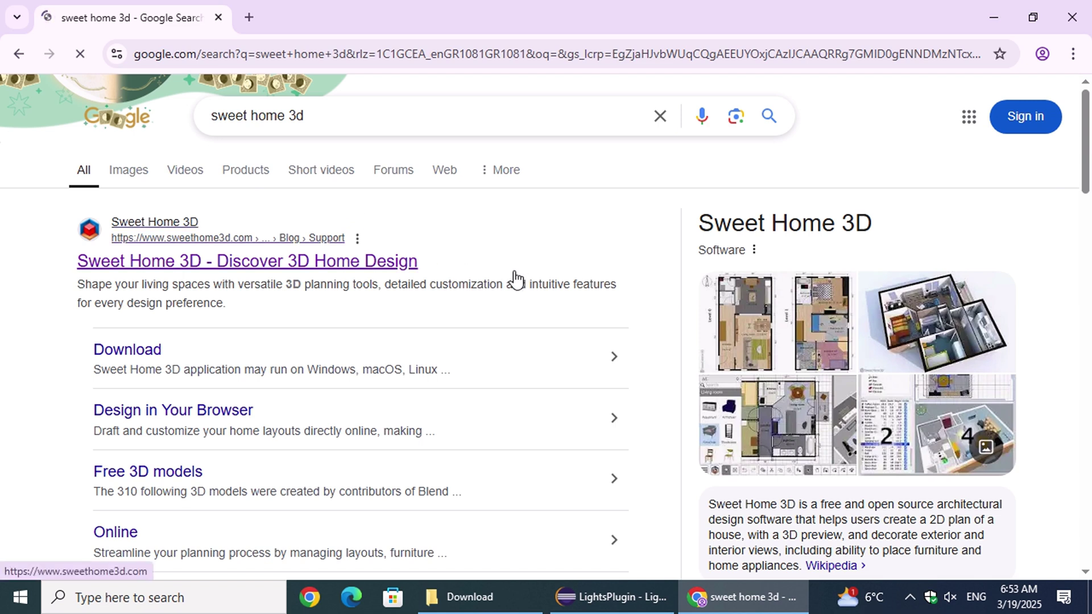
click(322, 265)
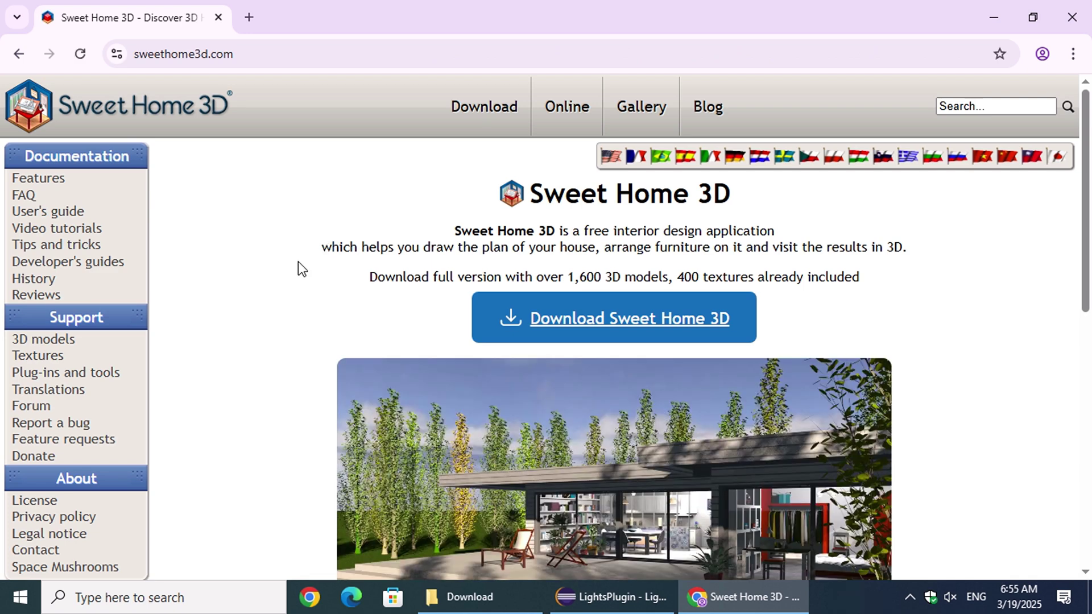
click(102, 378)
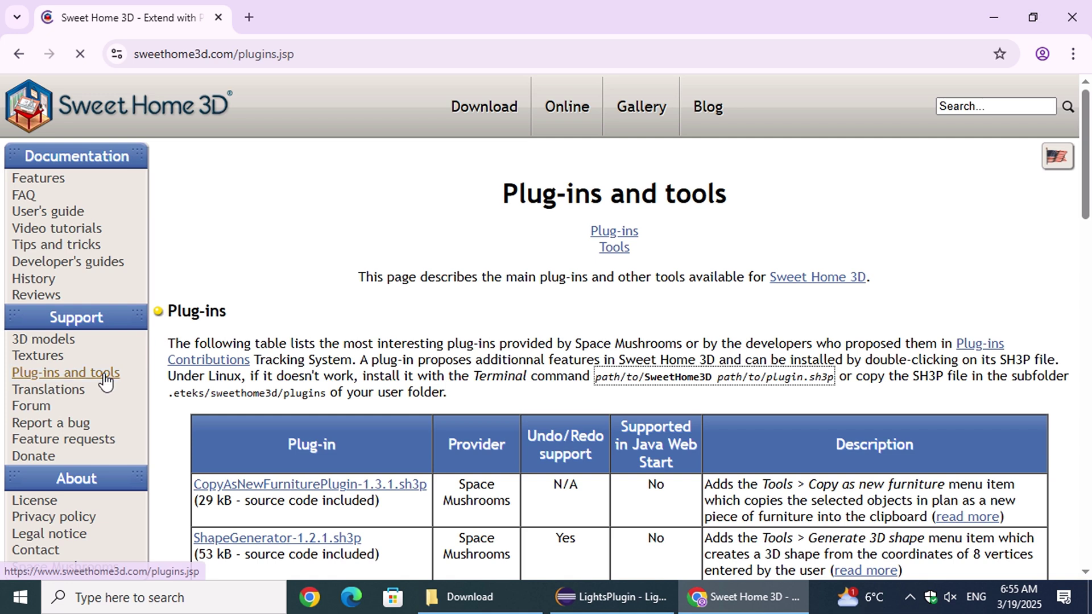
Open the Sweet Home Lights Plugin ticket from Plug-ins Contributions and download SweetHomeLights.sh3p.
click(980, 350)
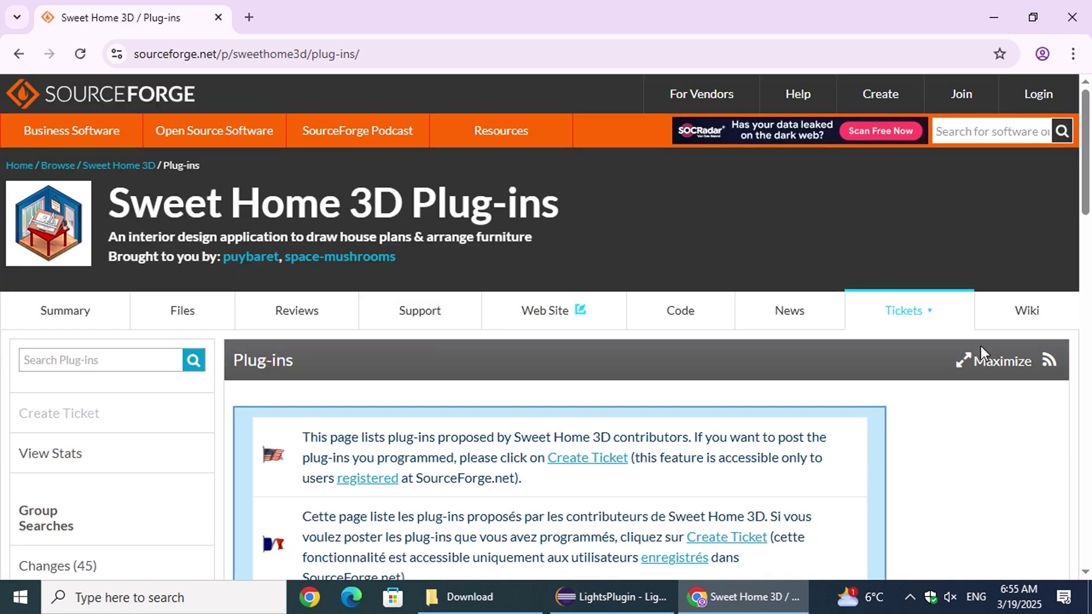
scroll(432, 217, down, 8)
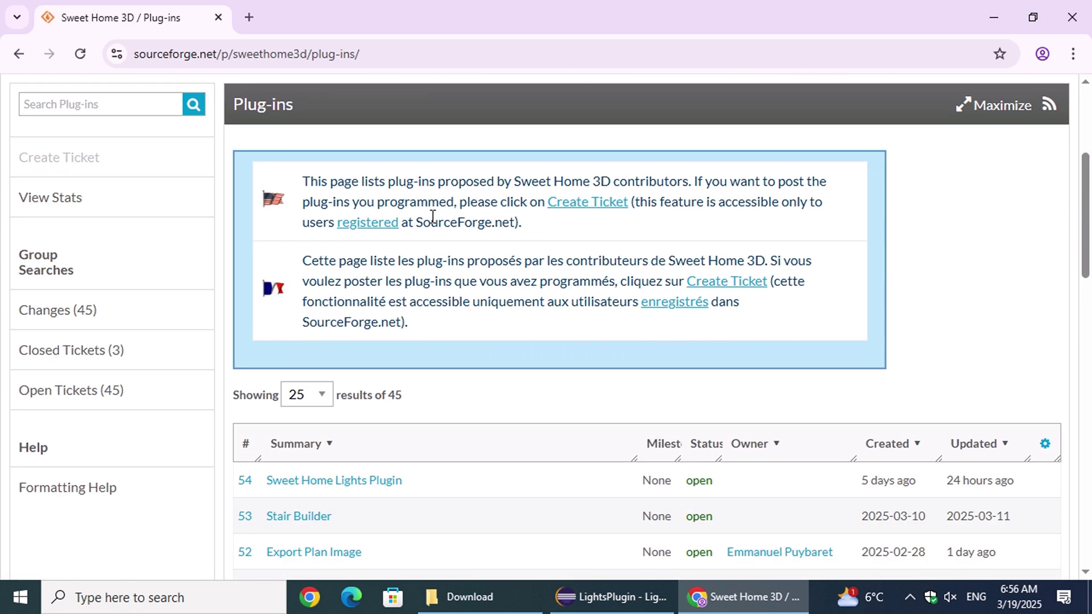
scroll(433, 217, up, 1)
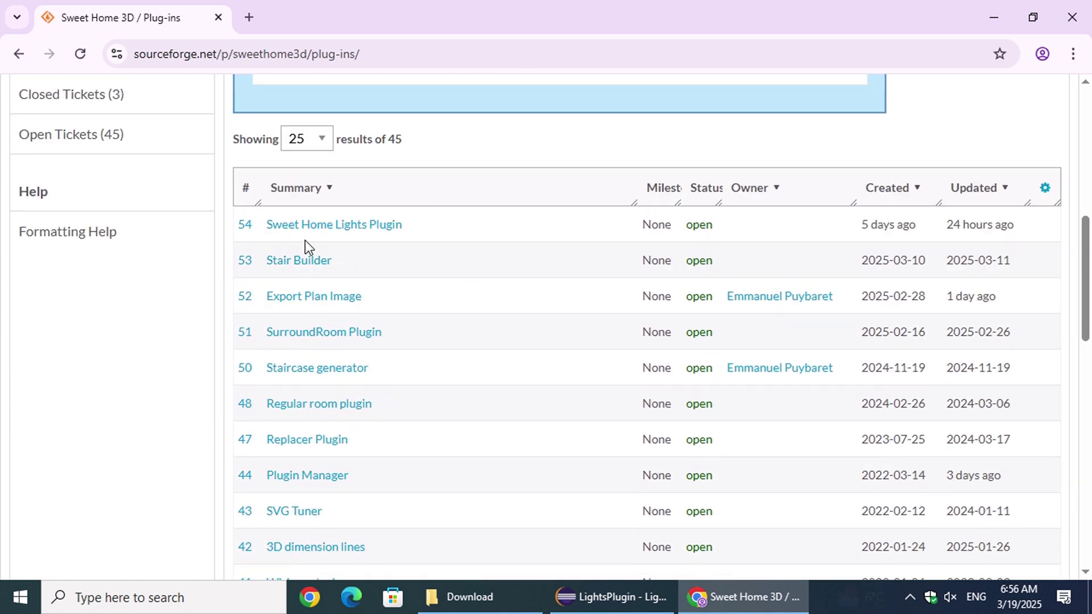
click(367, 227)
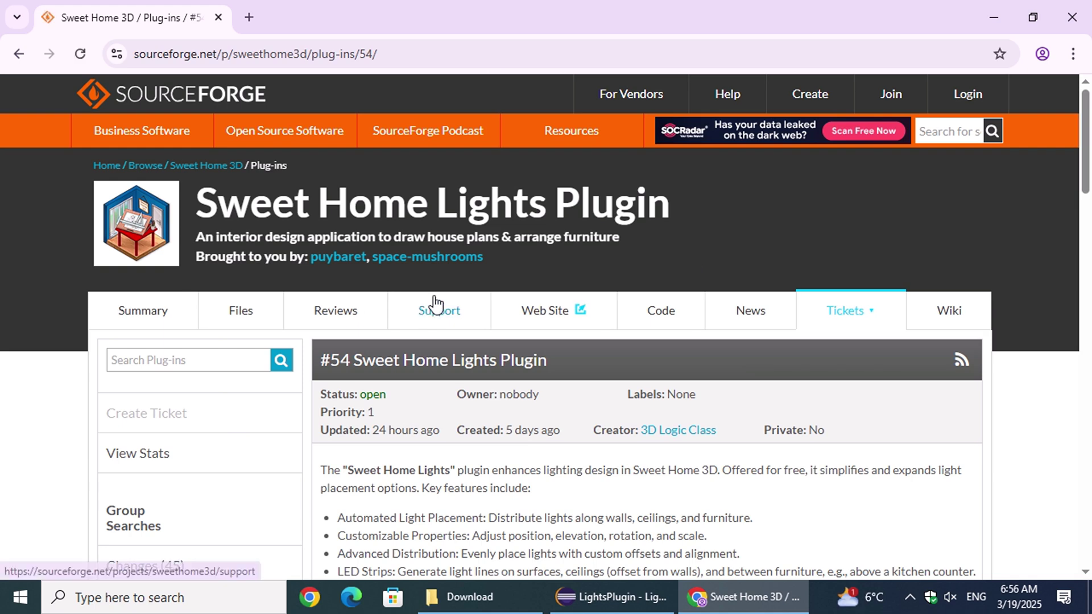
scroll(432, 301, down, 5)
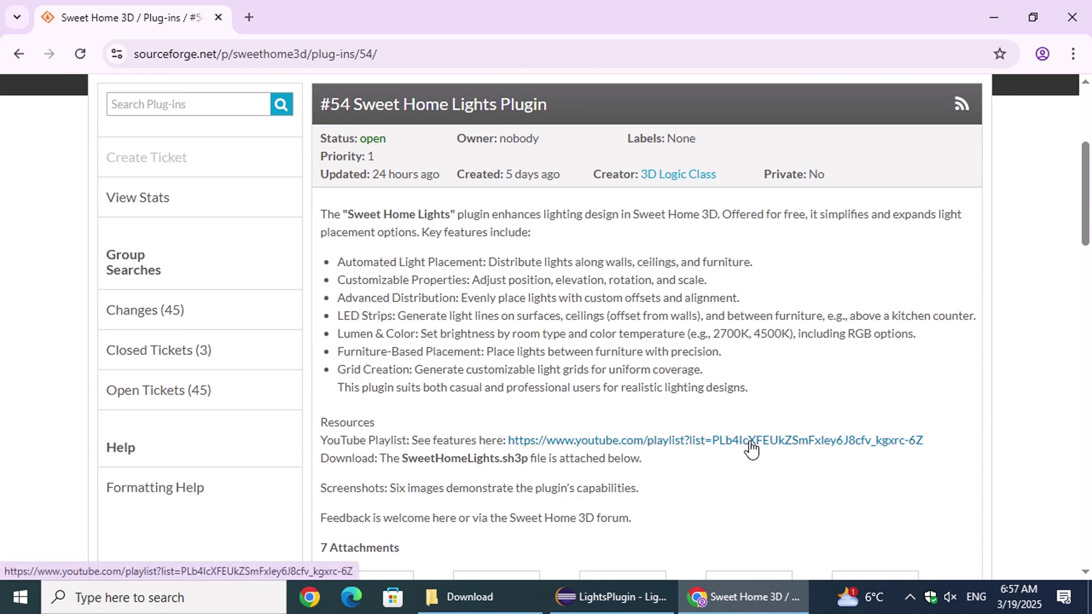
scroll(641, 344, down, 2)
scroll(642, 344, down, 2)
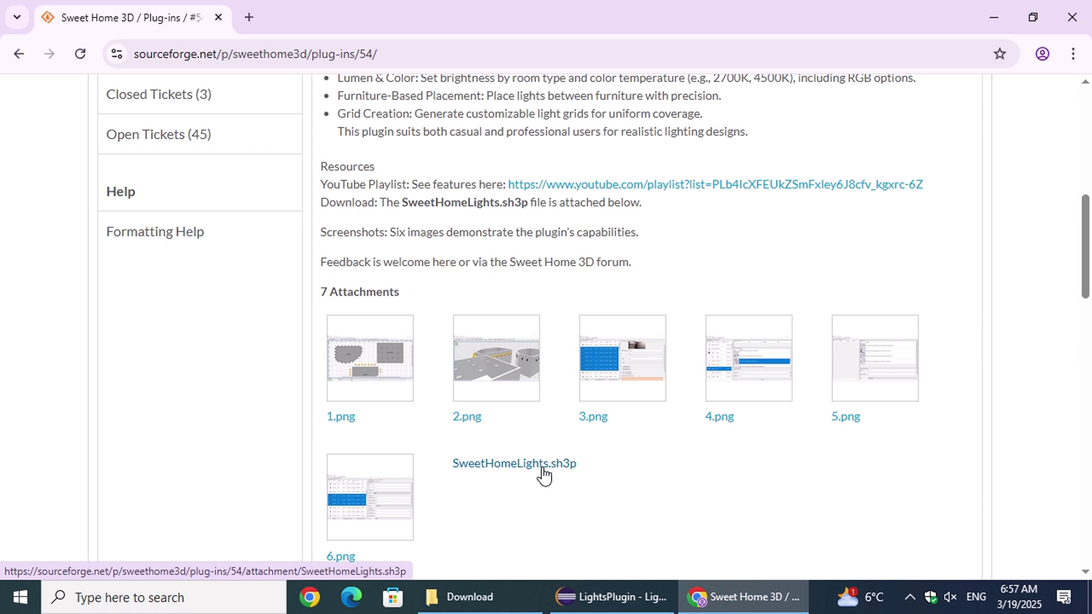
click(543, 468)
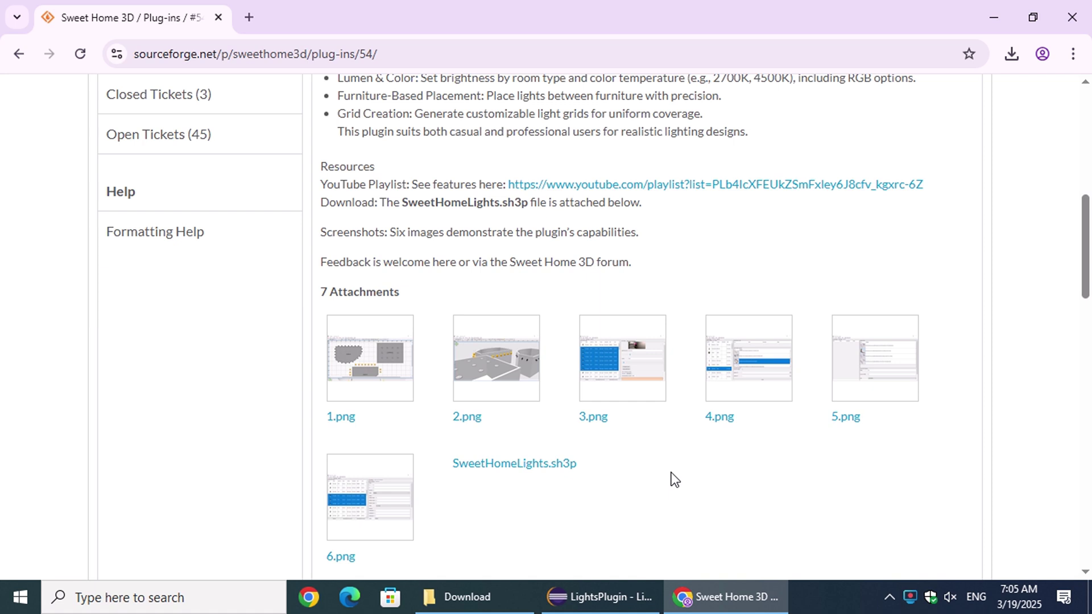
Open SweetHomeLights.sh3p from Chrome's downloads and confirm its successful import into Sweet Home 3D.
click(1012, 55)
click(887, 129)
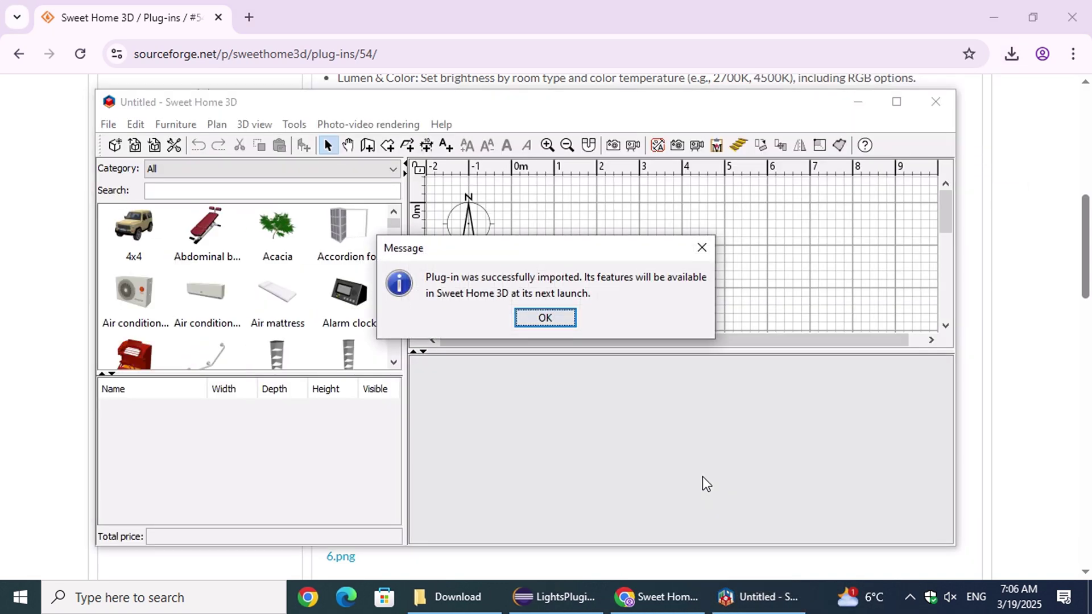
click(545, 318)
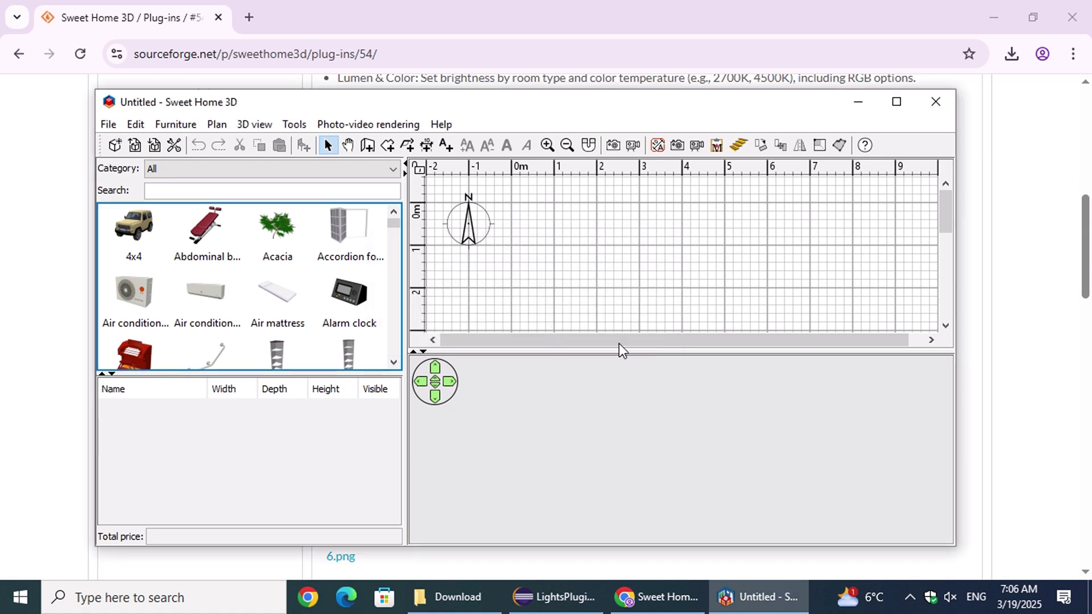
Relaunch Sweet Home 3D and open Tools > Sweet Home Lights.
click(944, 107)
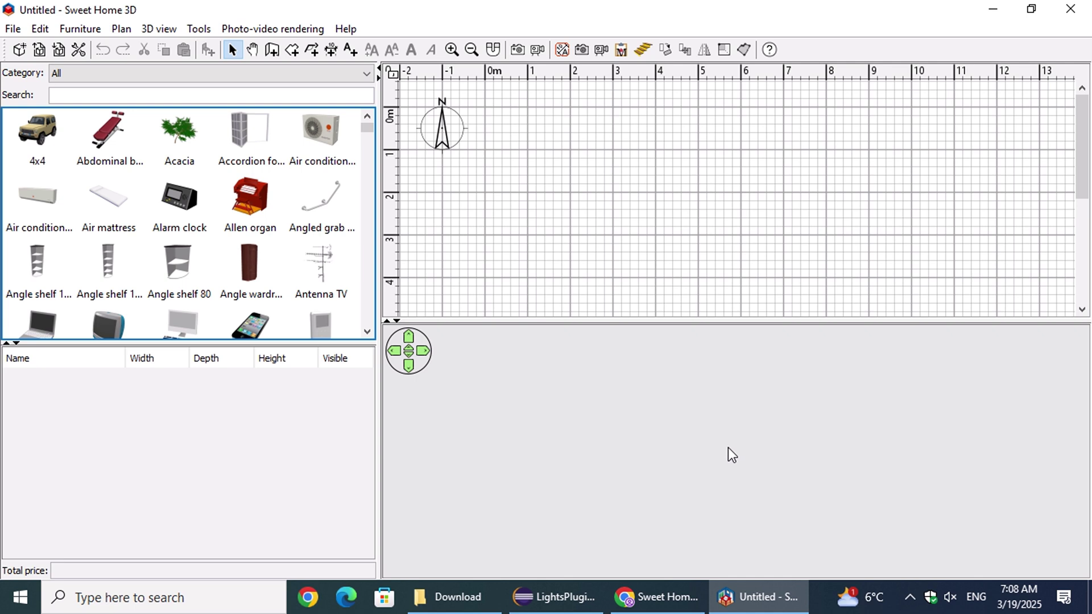
click(199, 29)
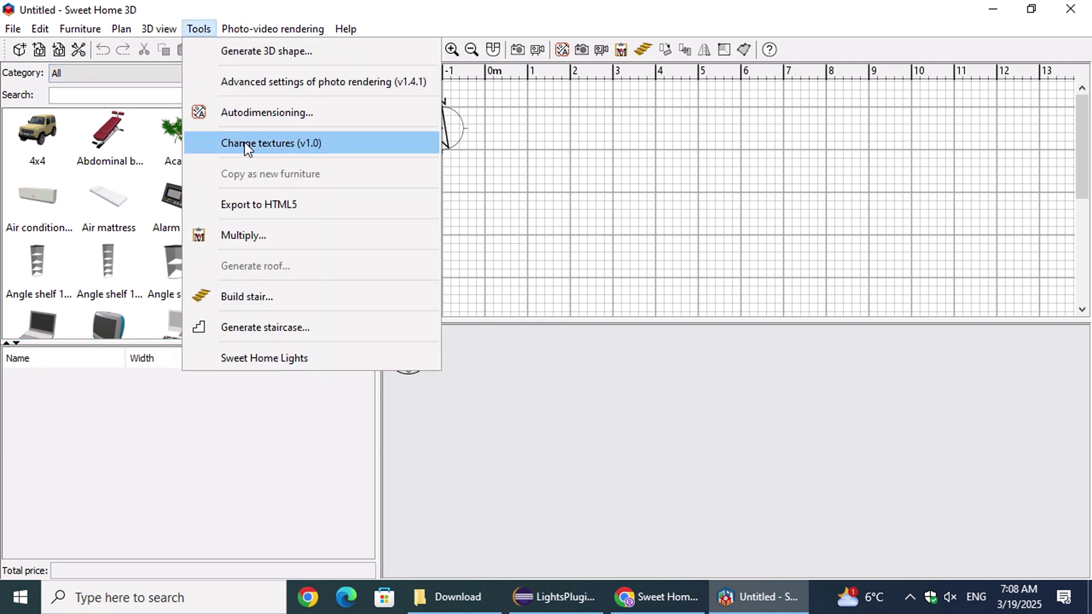
click(351, 357)
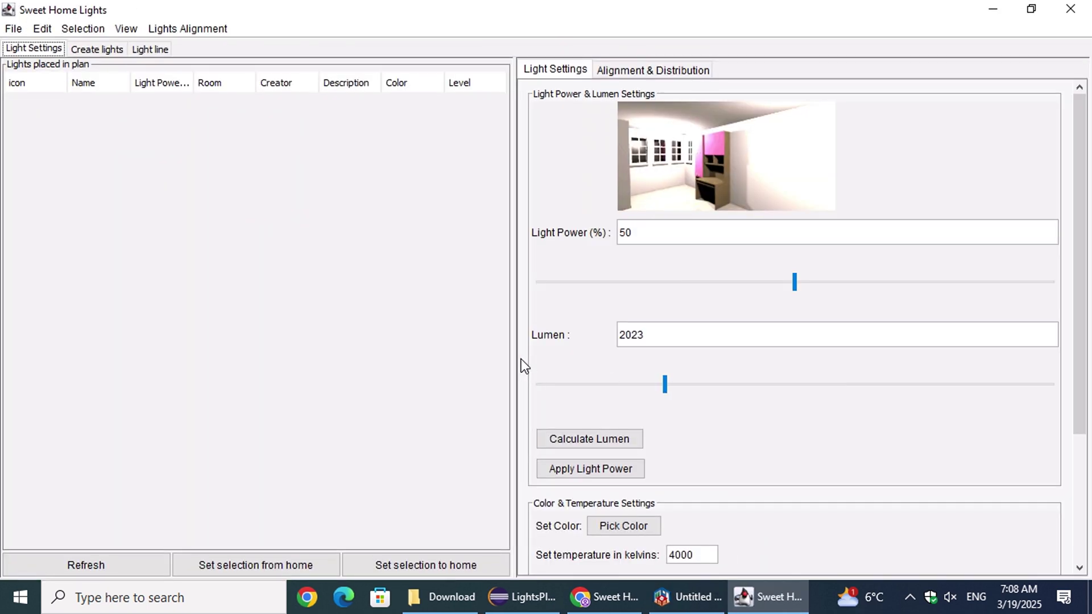
Browse the plugin's Create lights and Light line views, enlarging the commands list.
click(98, 51)
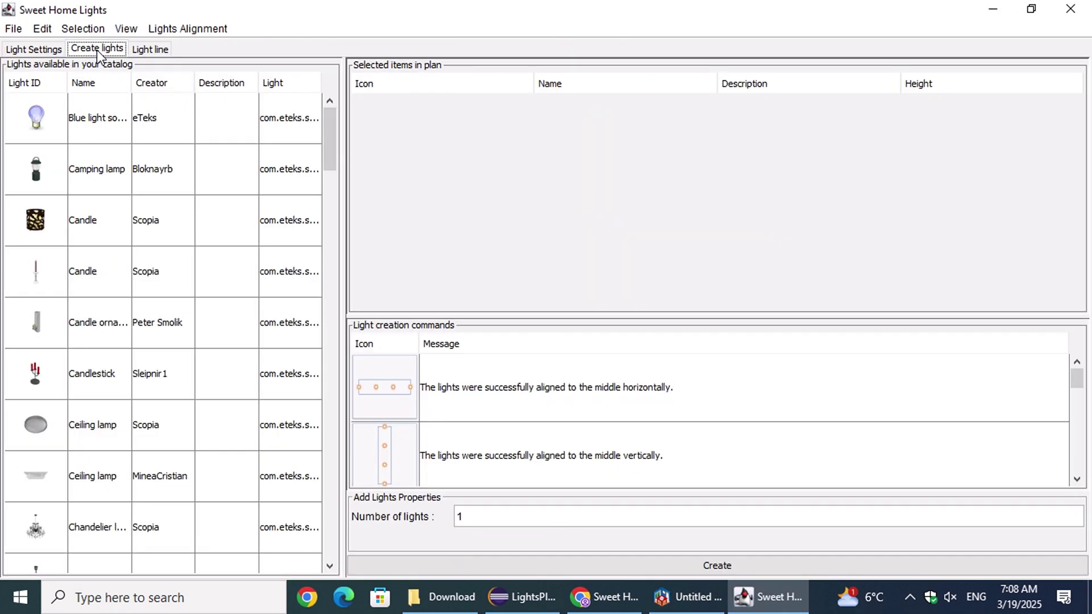
drag(544, 317, 537, 149)
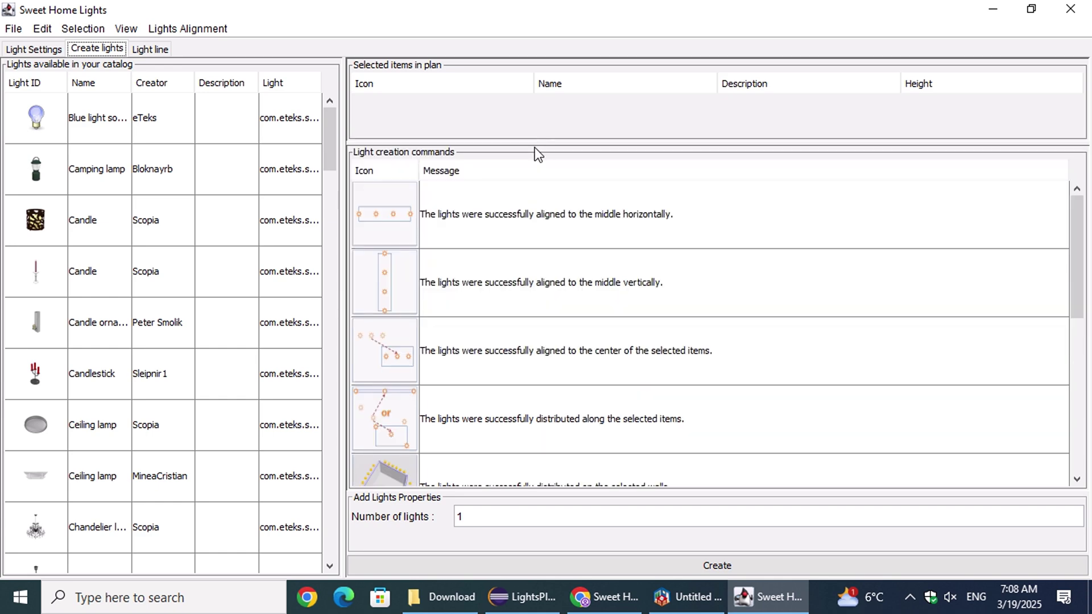
click(150, 50)
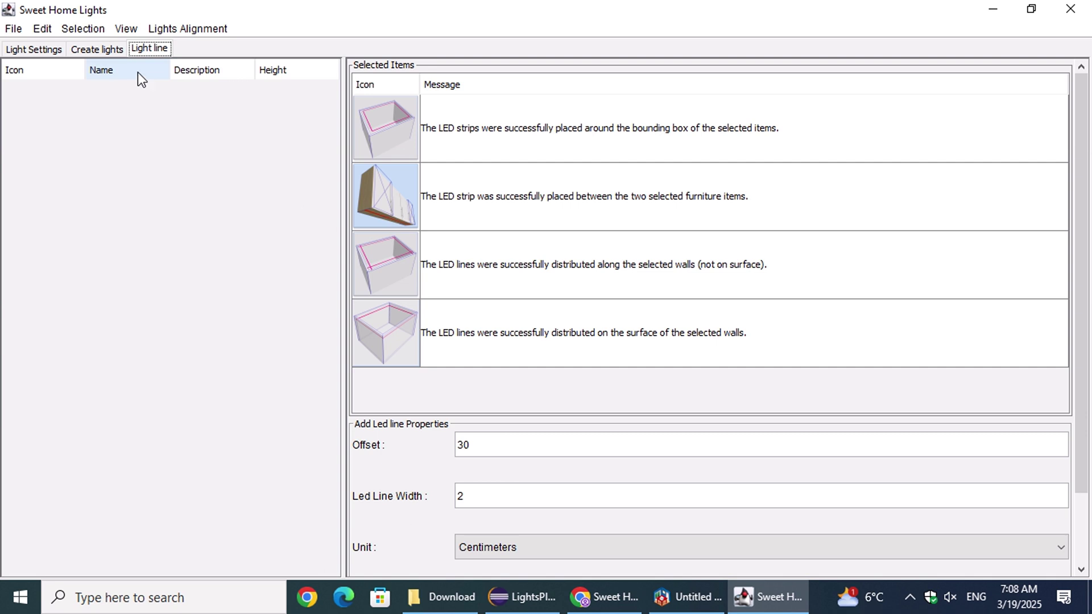
click(97, 48)
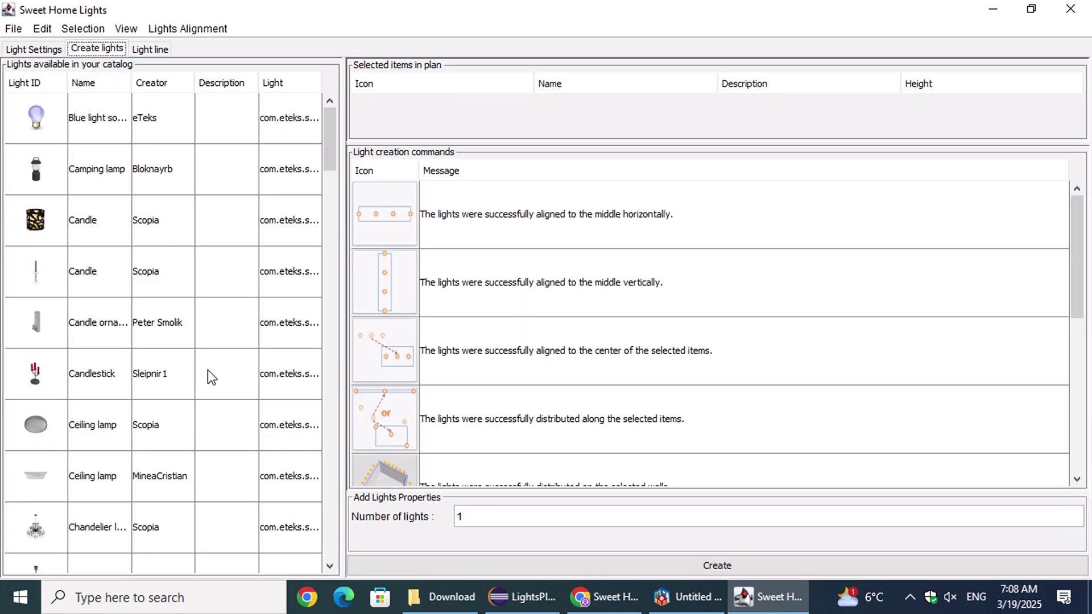
Choose File > Open Plugin Folder for uninstallation and confirm removing SweetHomeLights.sh3p.
click(14, 31)
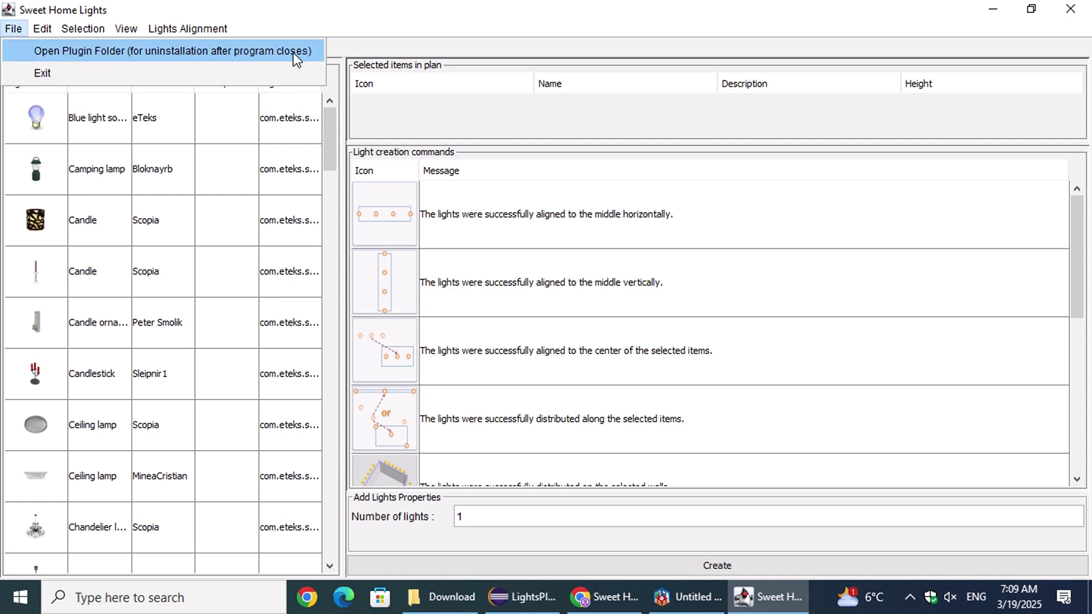
click(309, 54)
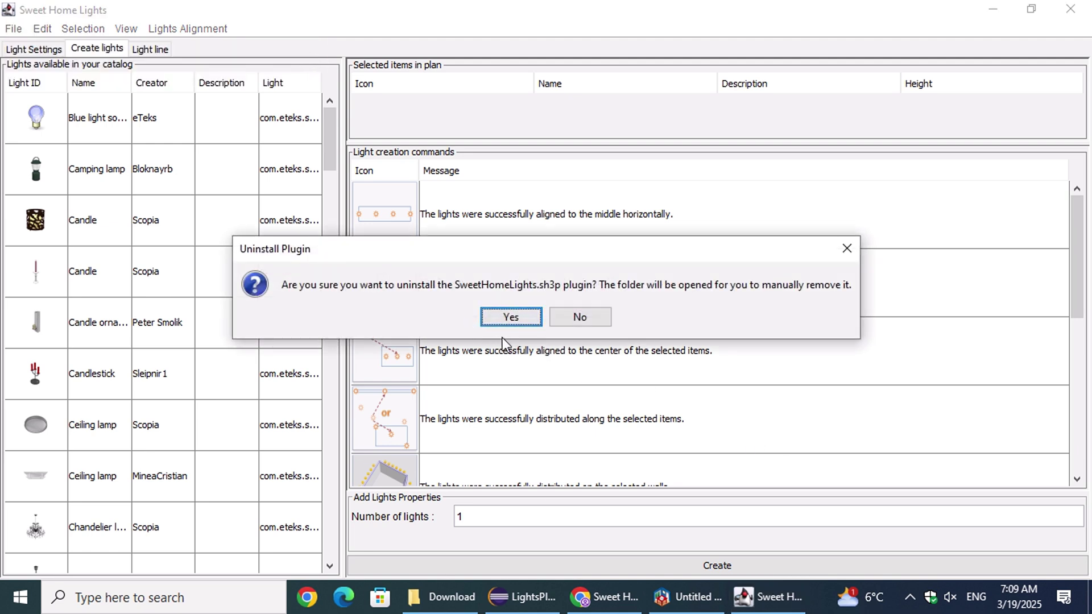
click(526, 318)
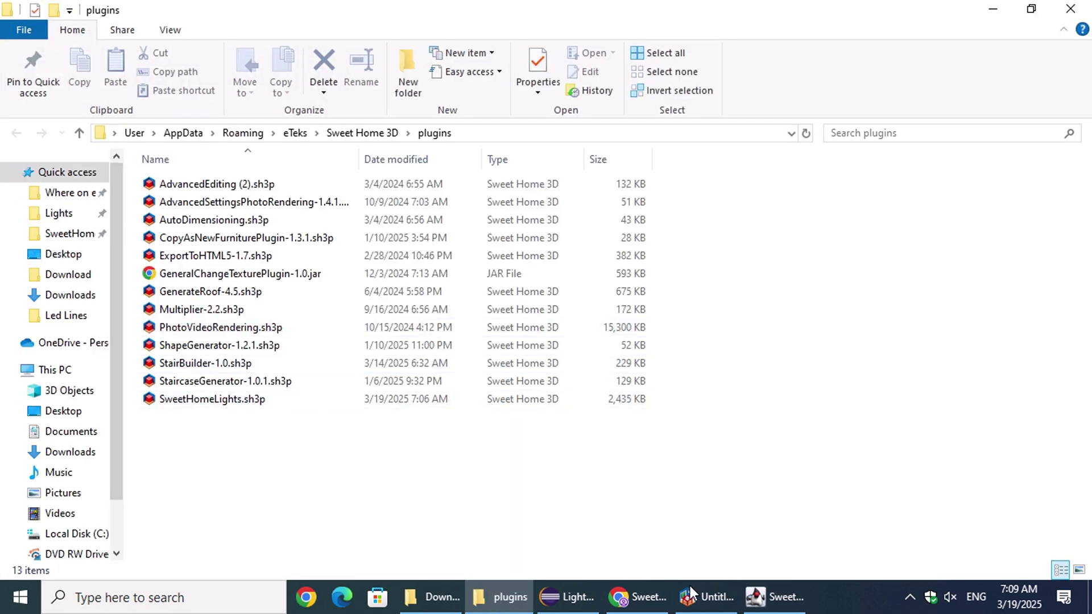
Close Sweet Home 3D, then permanently delete SweetHomeLights.sh3p from the plugins folder.
click(705, 609)
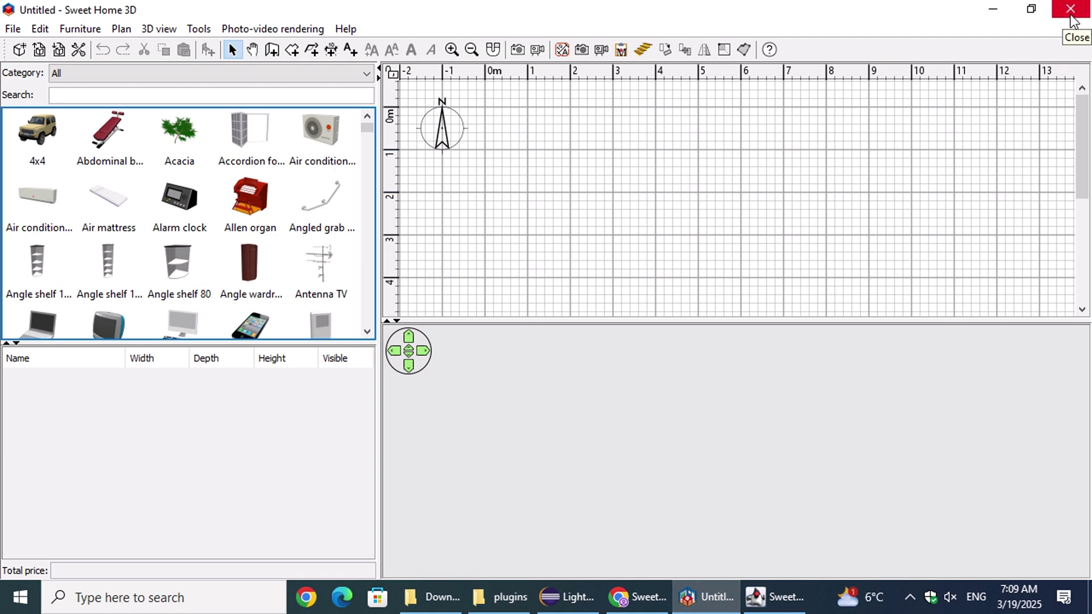
click(1072, 9)
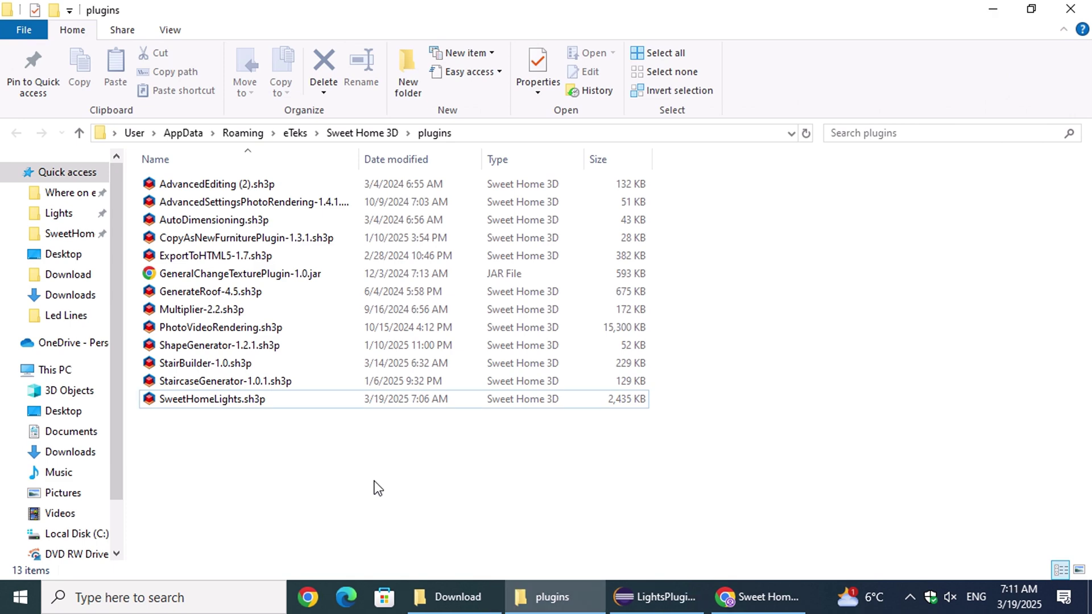
click(224, 399)
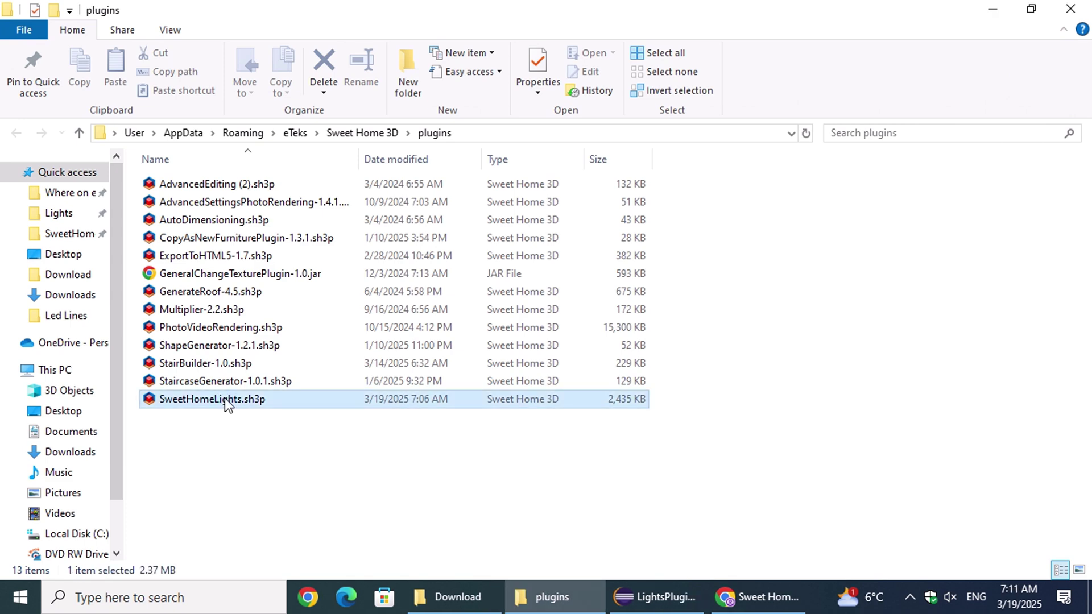
click(330, 93)
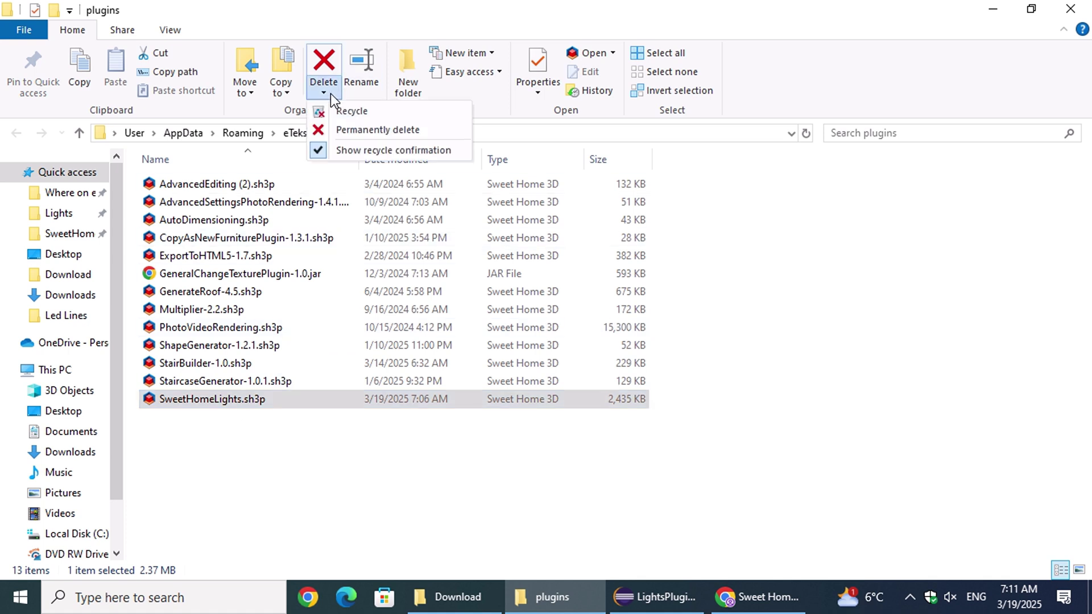
click(445, 135)
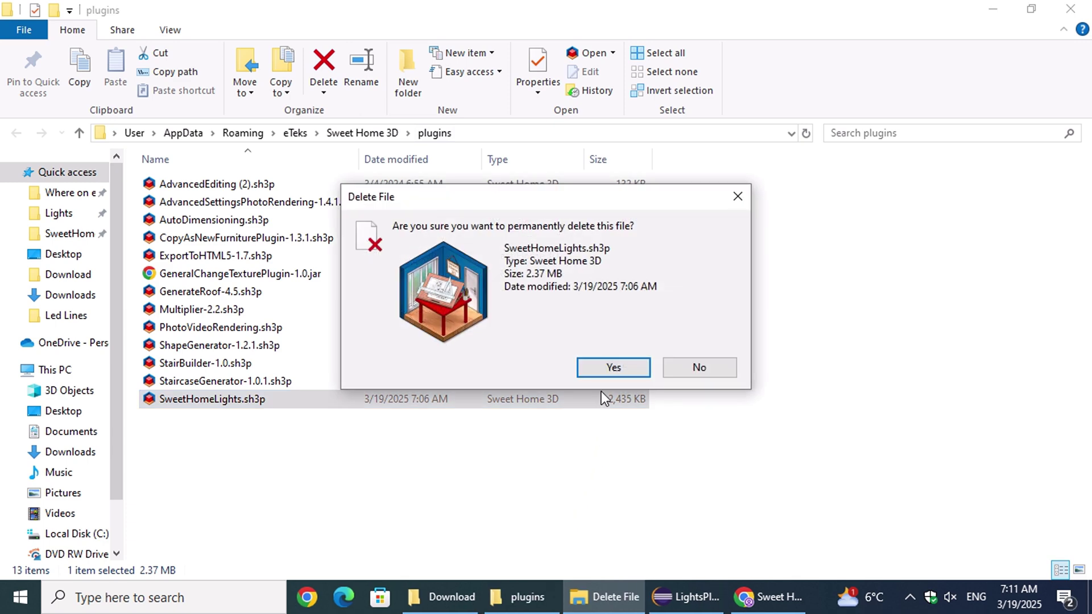
click(606, 370)
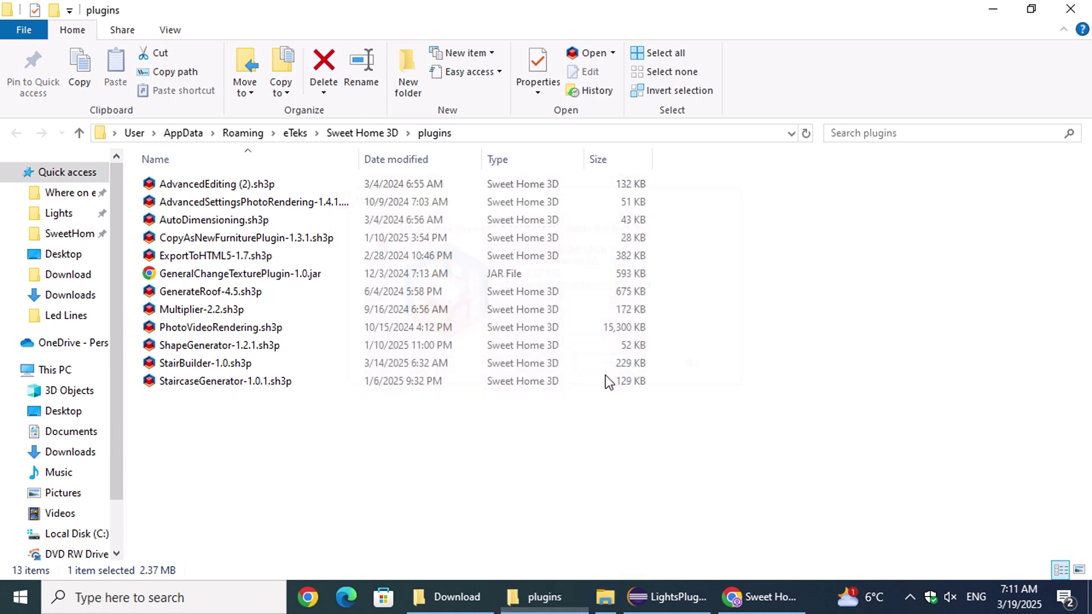